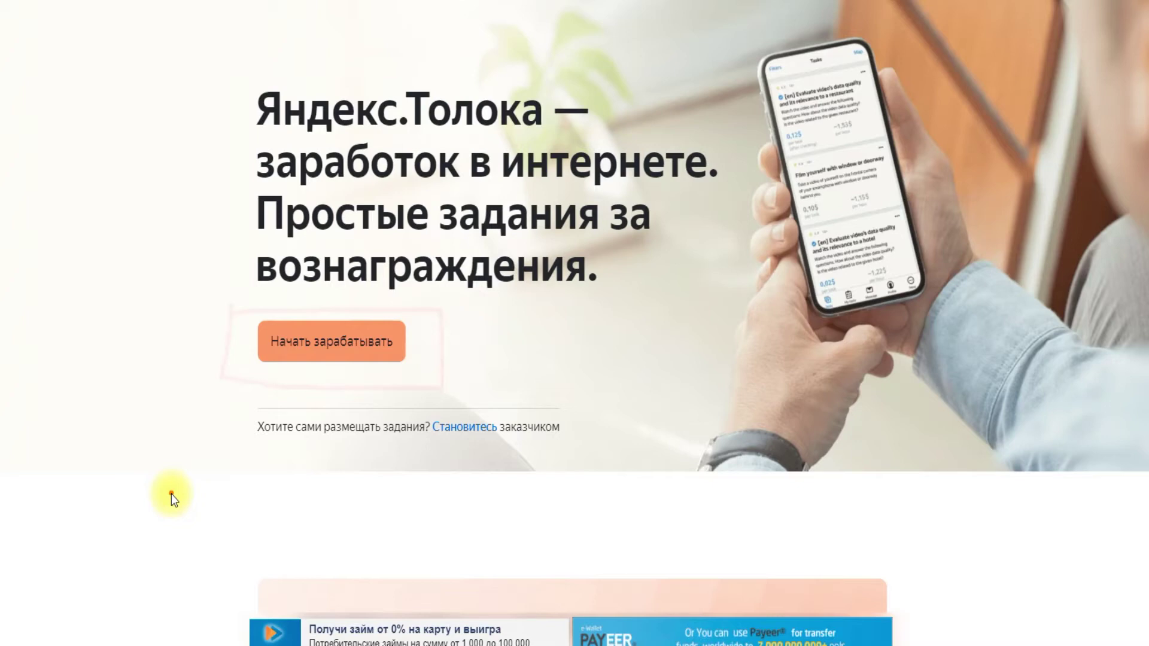
pyautogui.moveTo(157, 462)
pyautogui.mouseDown()
pyautogui.moveTo(257, 379)
pyautogui.moveTo(238, 418)
pyautogui.moveTo(256, 387)
pyautogui.mouseUp()
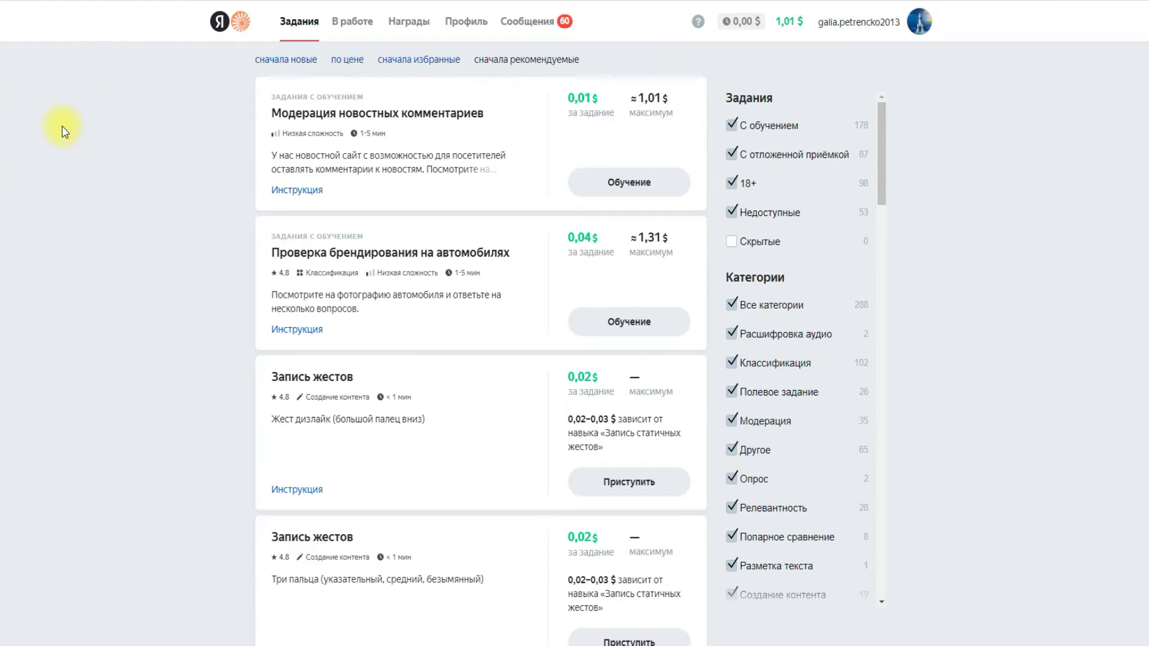
# Look through the list of recommended tasks, comparing their types and the payment offered per task
pyautogui.scroll(-5, 574, 323)
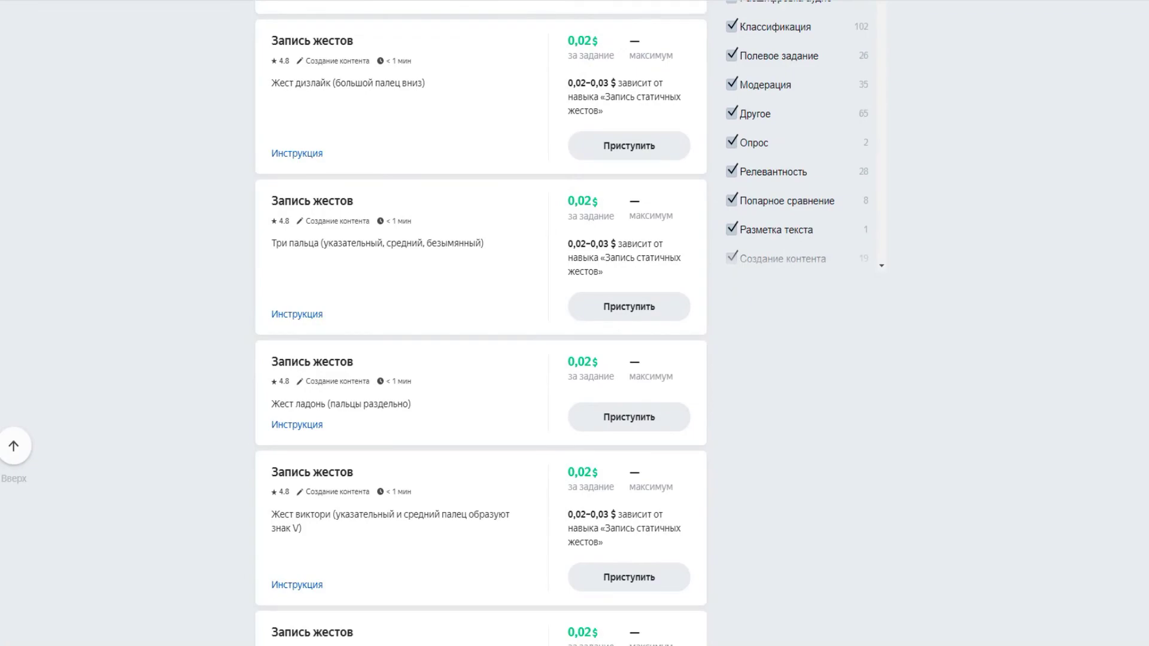
pyautogui.scroll(-15, 1144, 464)
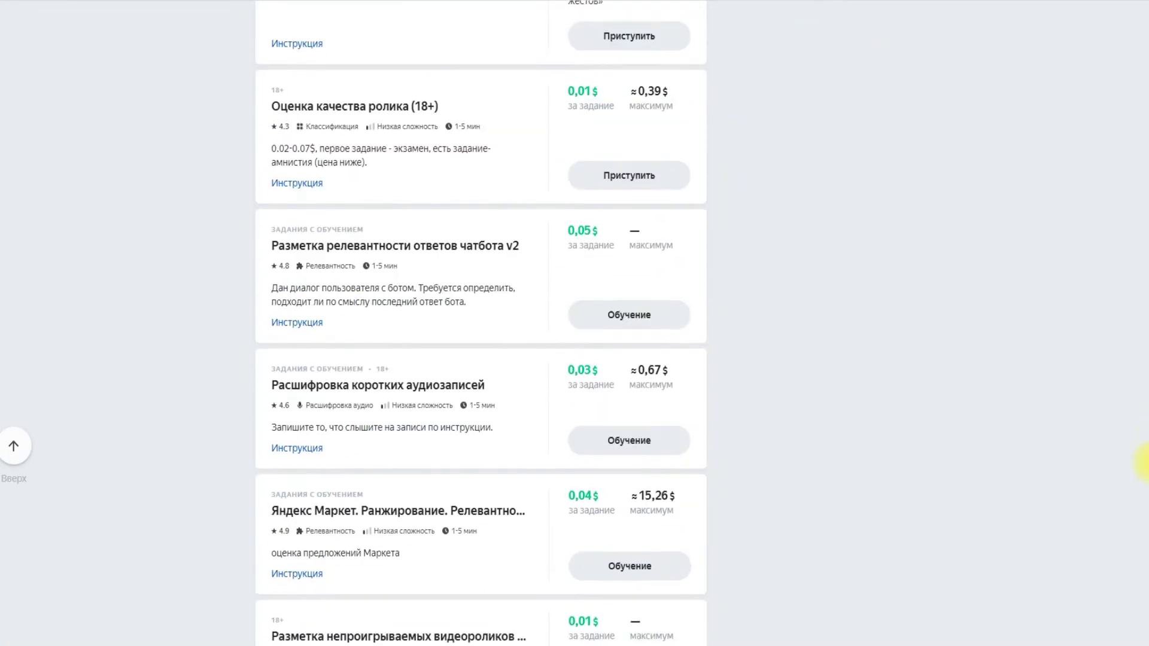
pyautogui.scroll(-9, 1144, 463)
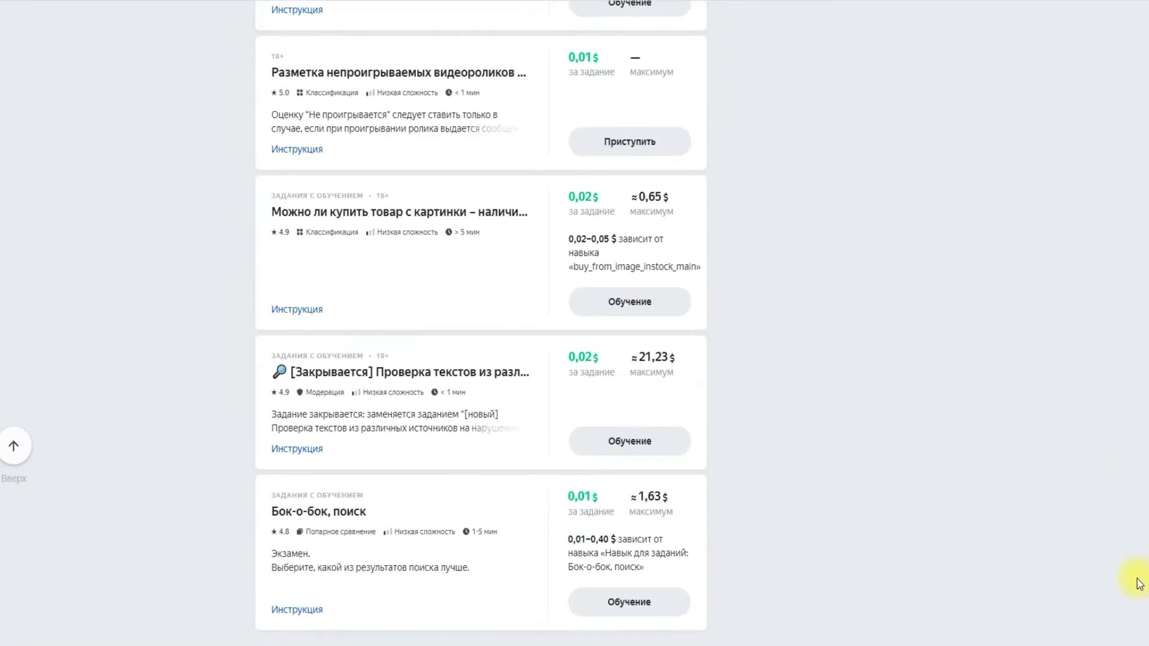
pyautogui.scroll(9, 1139, 538)
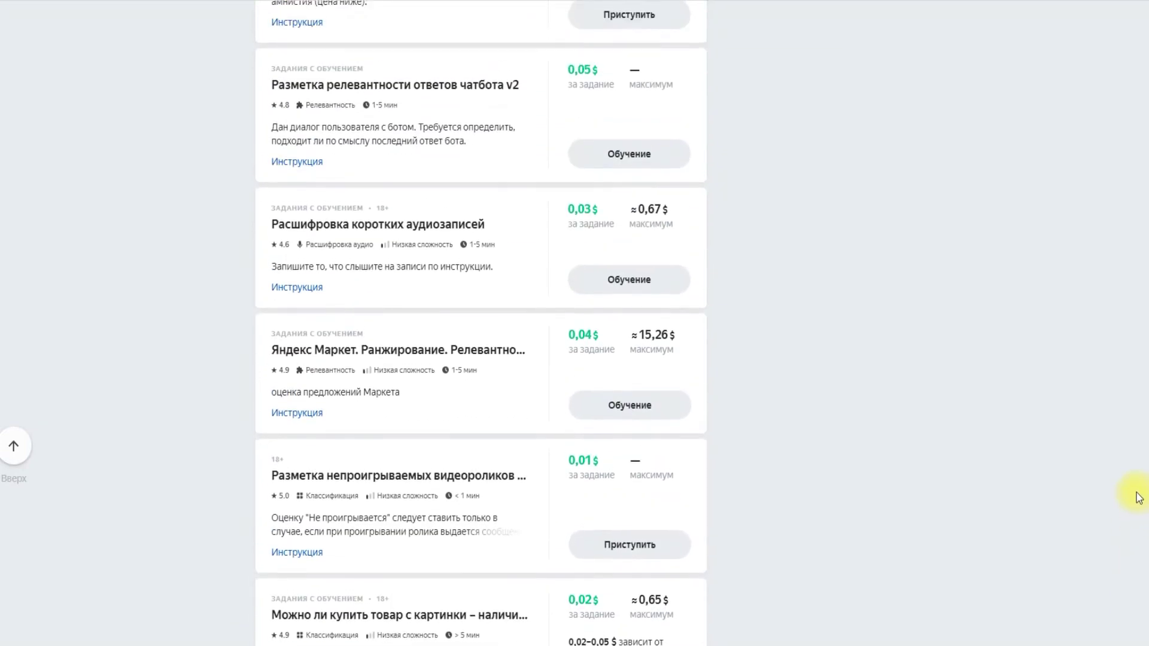
pyautogui.scroll(15, 1136, 469)
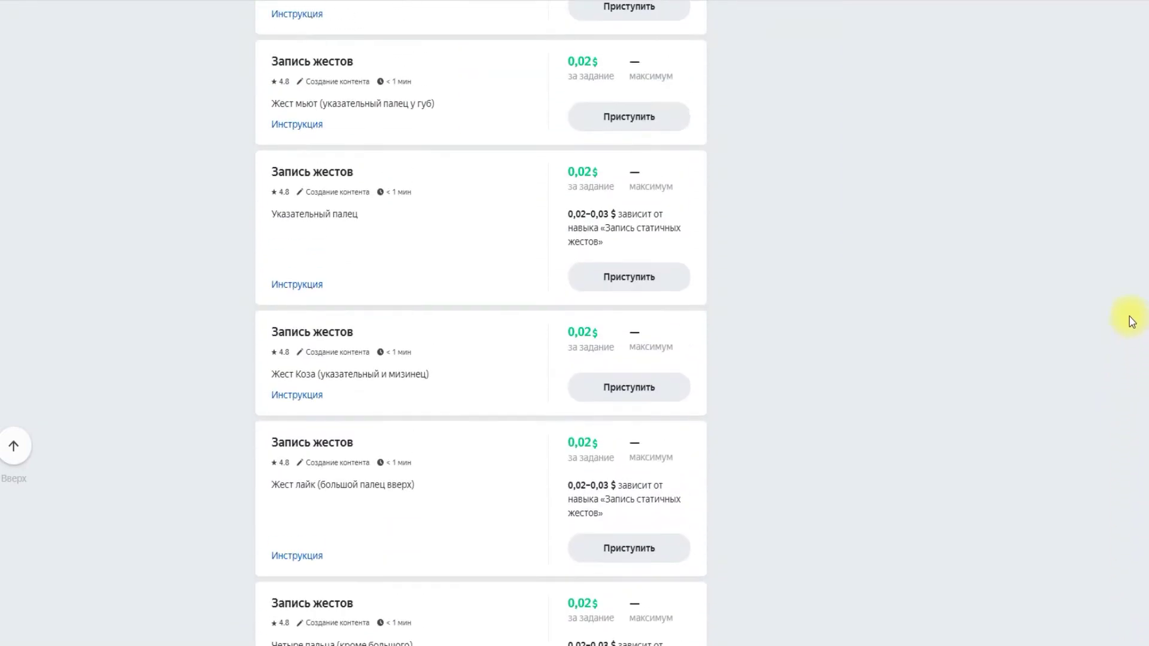
pyautogui.scroll(10, 1127, 256)
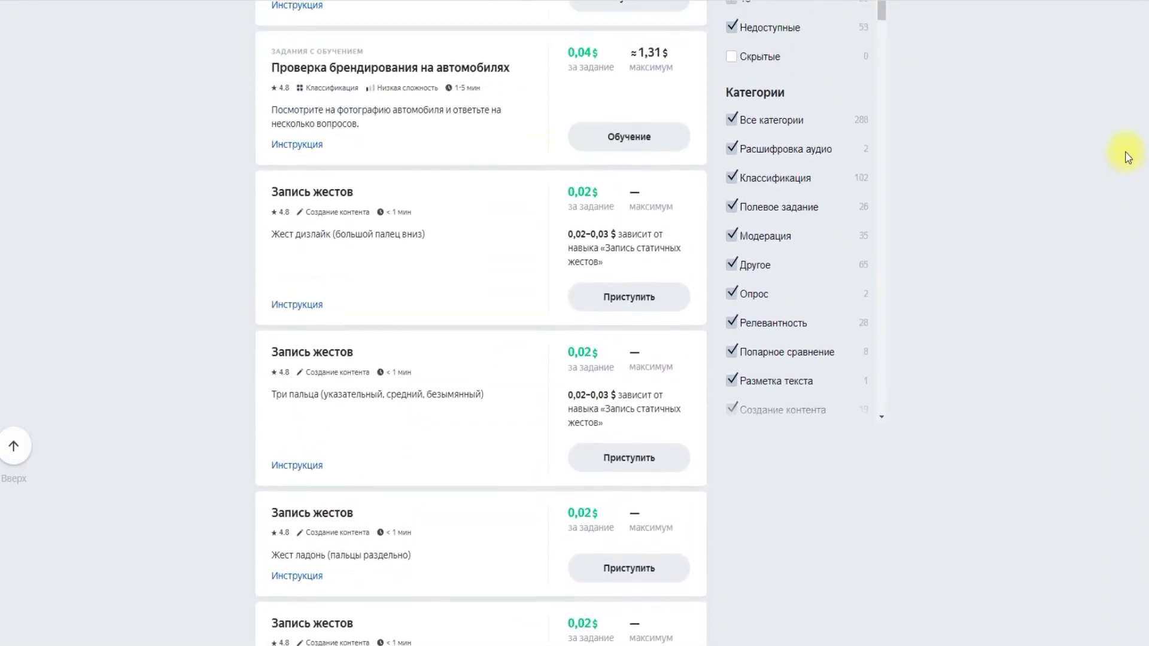
pyautogui.scroll(2, 1128, 142)
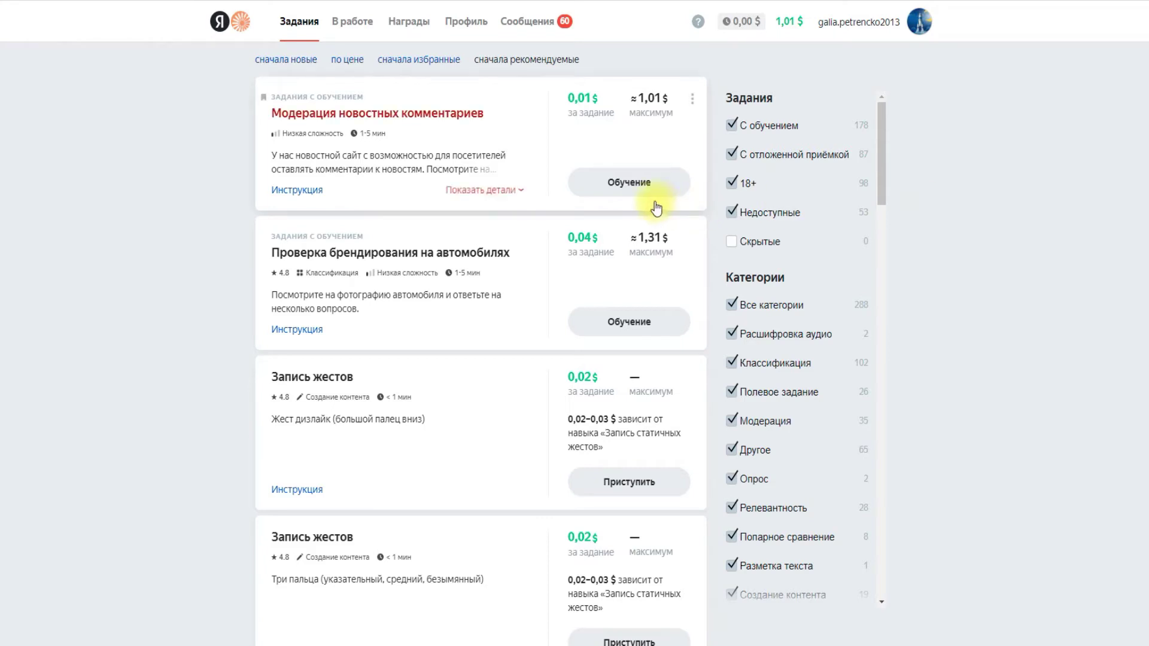
# Start the training for the task "Модерация новостных комментариев" and dismiss its instructions
pyautogui.click(626, 184)
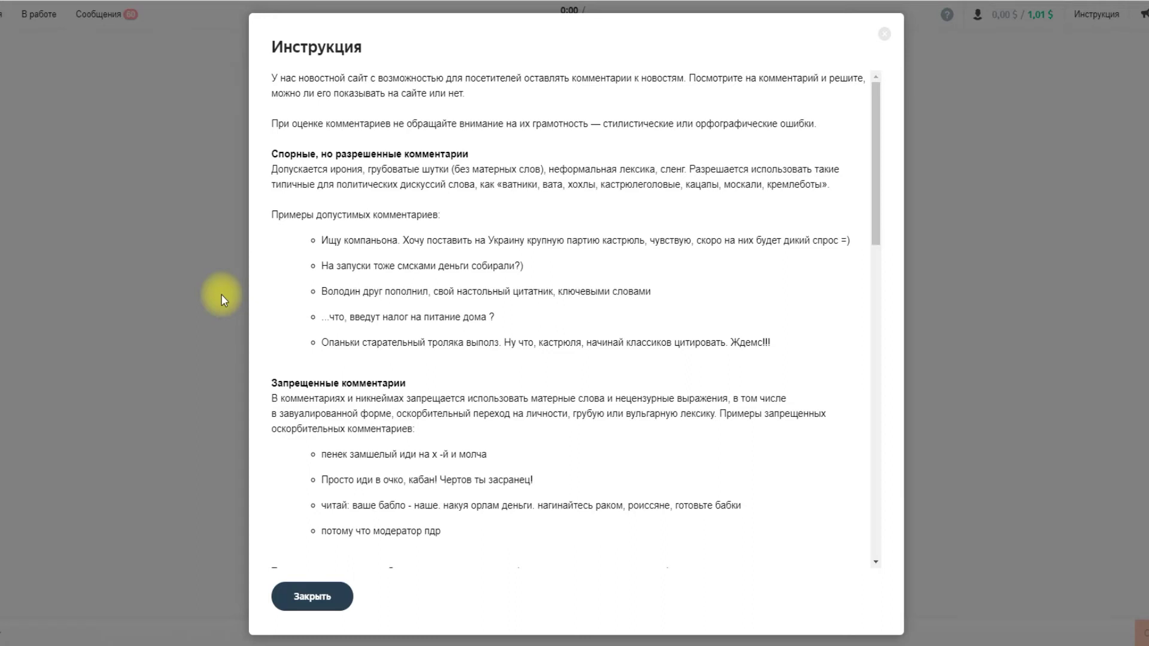
pyautogui.click(322, 598)
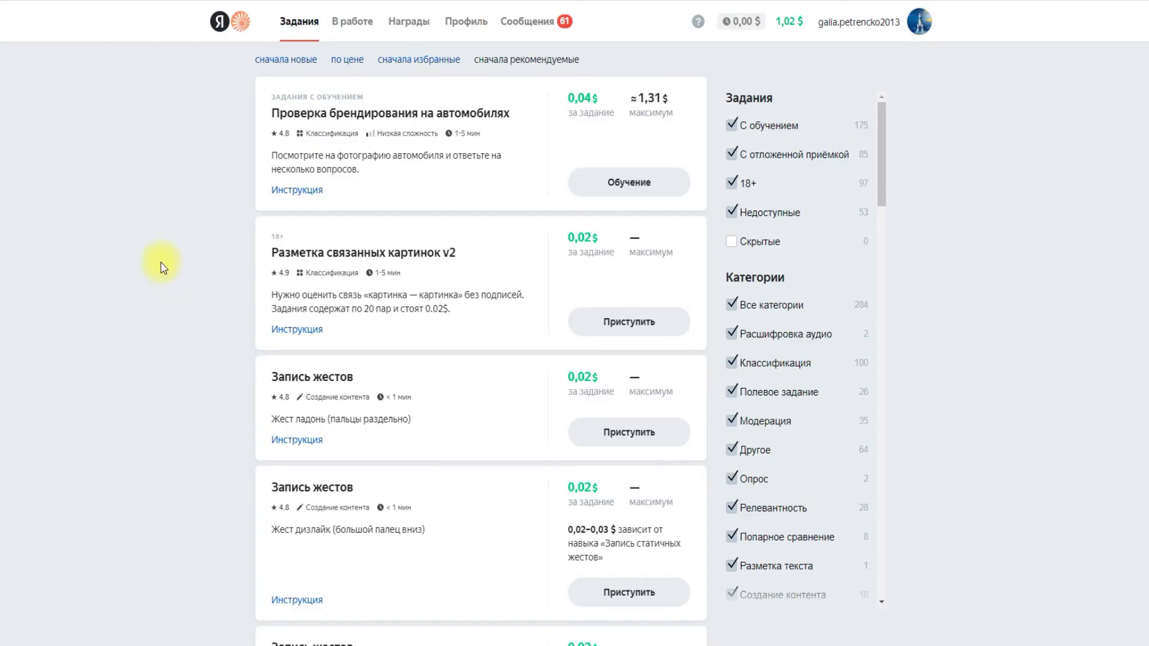
# Start the task "Разметка связанных картинок v2", marking the market goods pair "Не связана" and the Zoom logo pair "Связана"
pyautogui.click(630, 325)
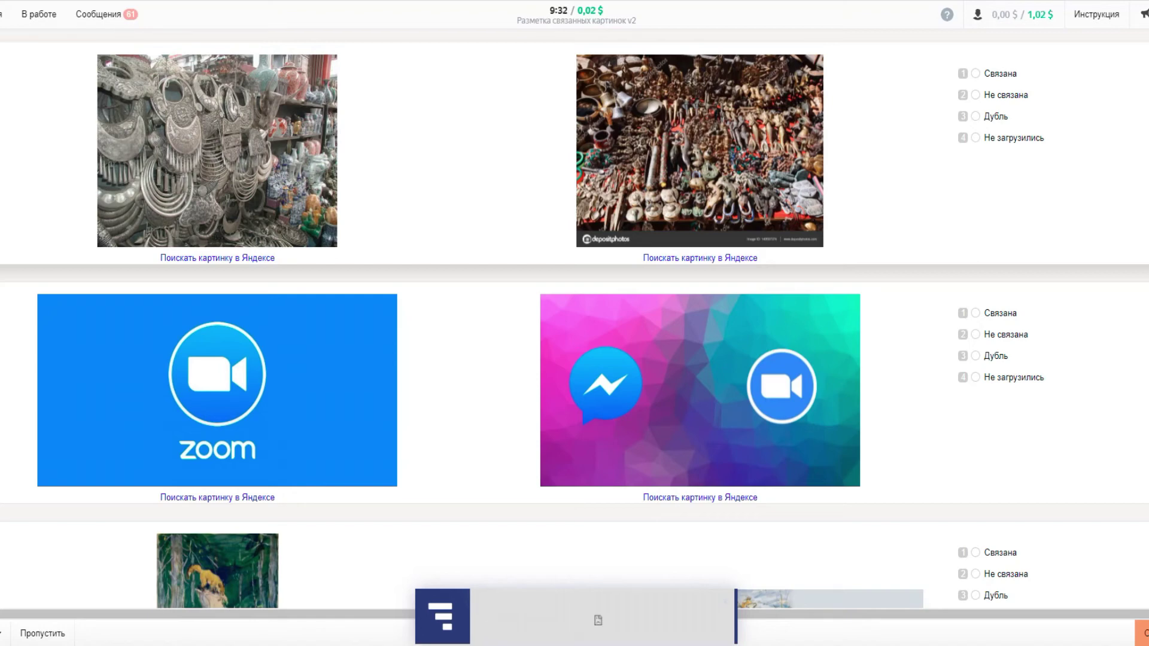
pyautogui.click(977, 96)
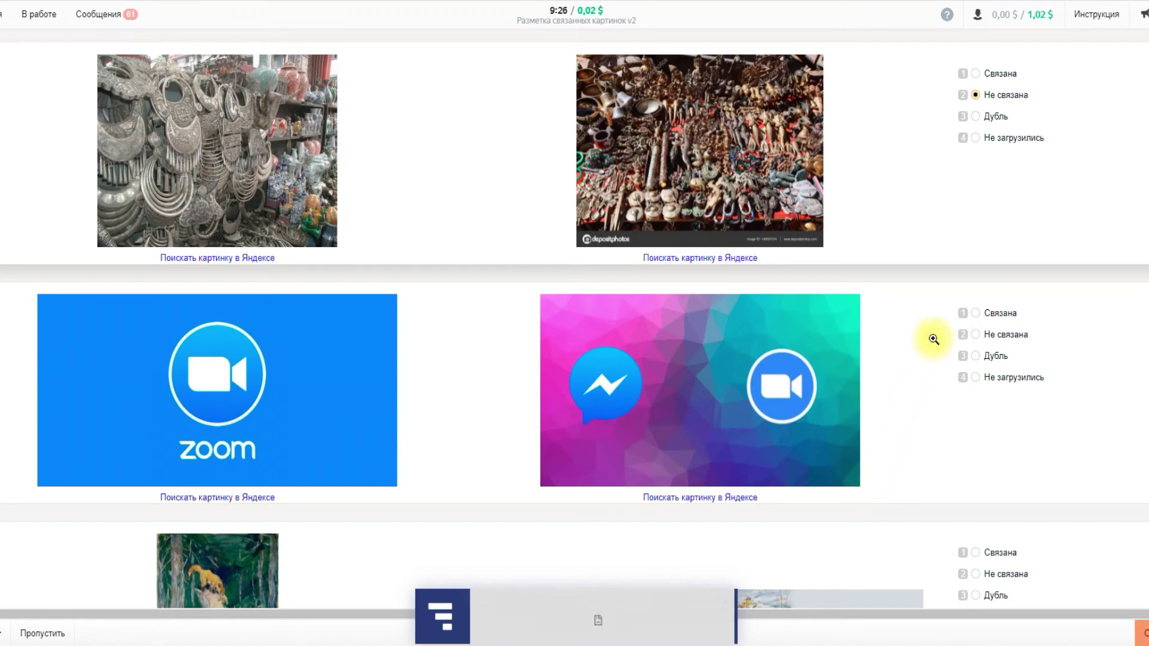
pyautogui.click(976, 313)
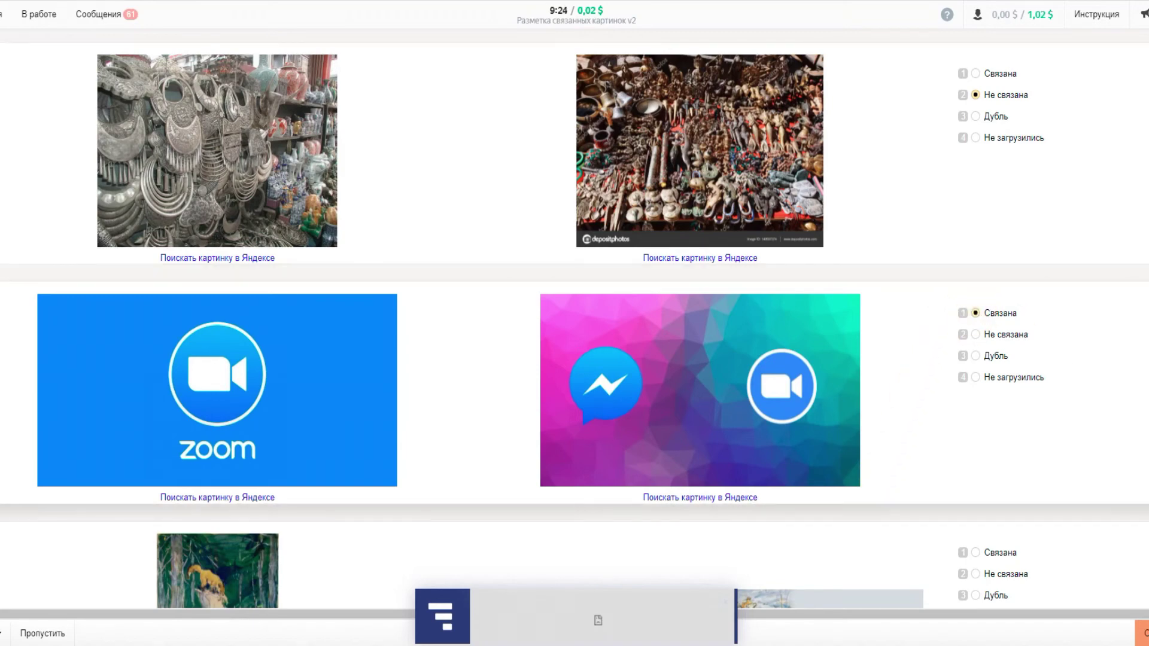
# Mark both the painted animals pair and the living room interiors pair as "Связана"
pyautogui.scroll(-5, 575, 323)
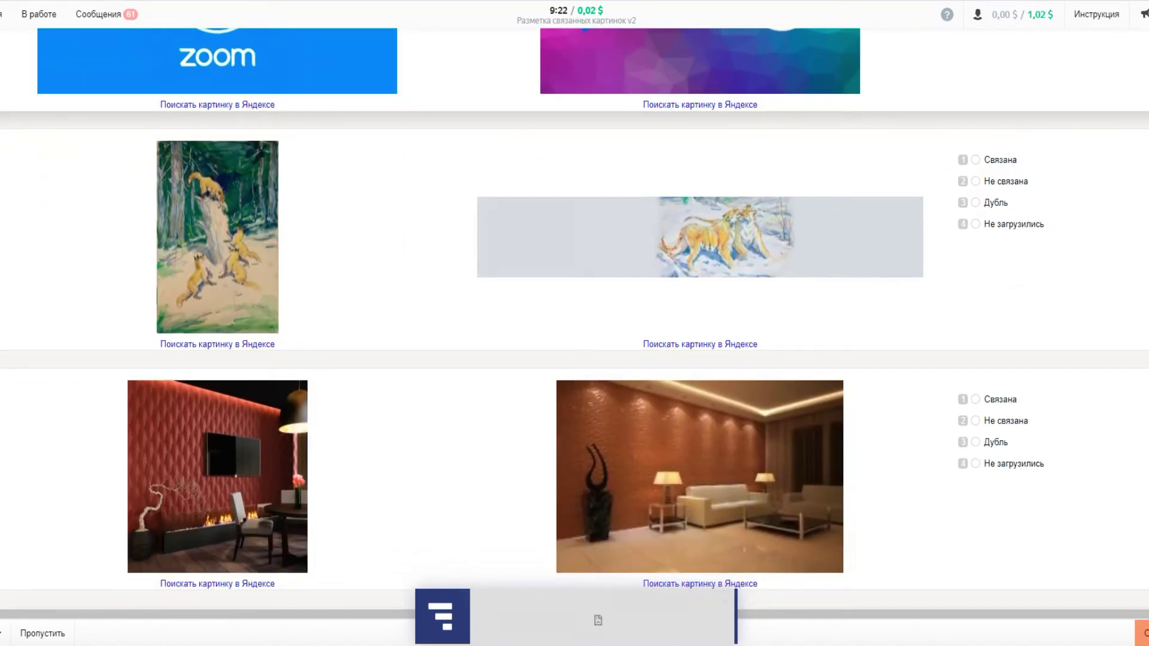
pyautogui.scroll(1, 575, 323)
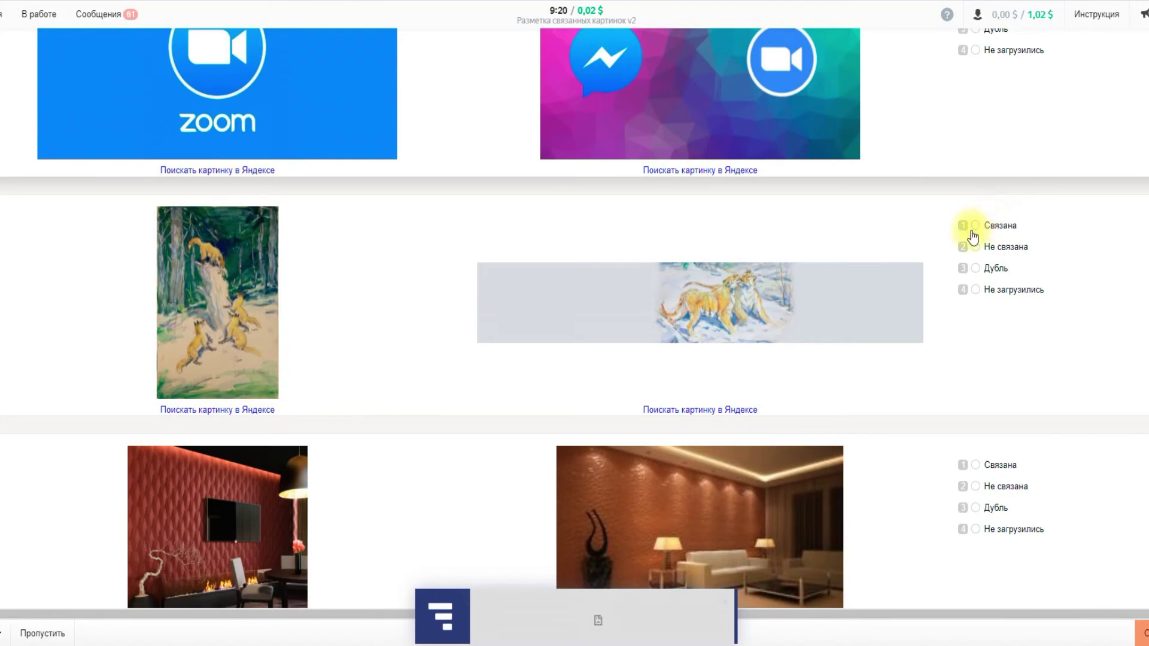
pyautogui.click(973, 228)
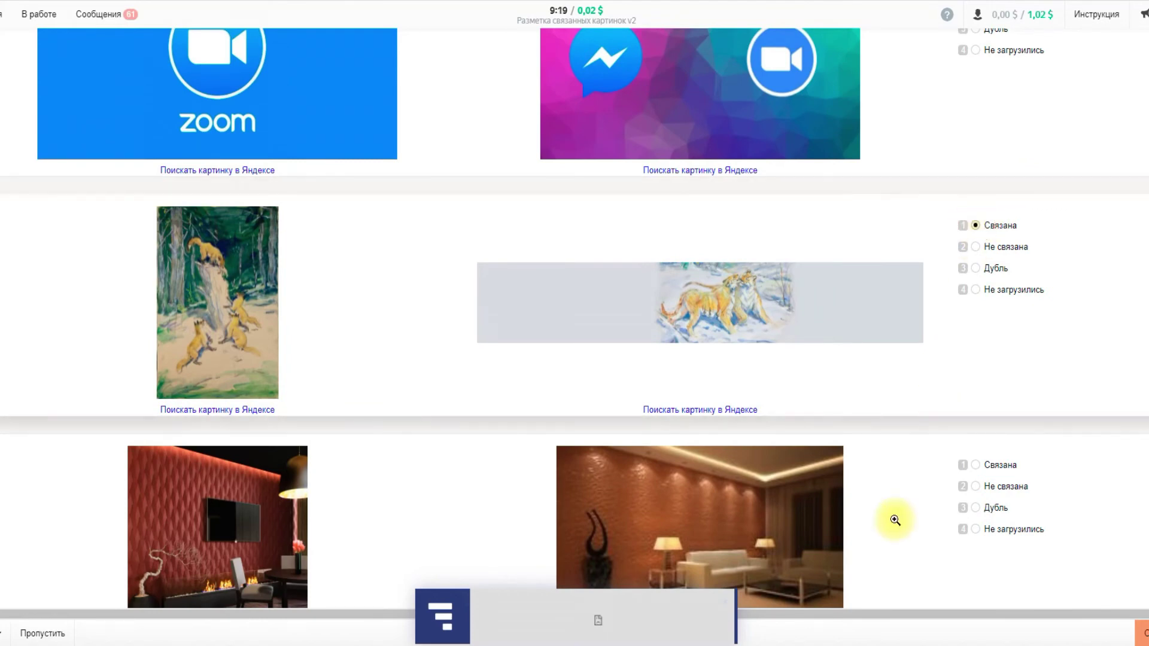
pyautogui.click(978, 466)
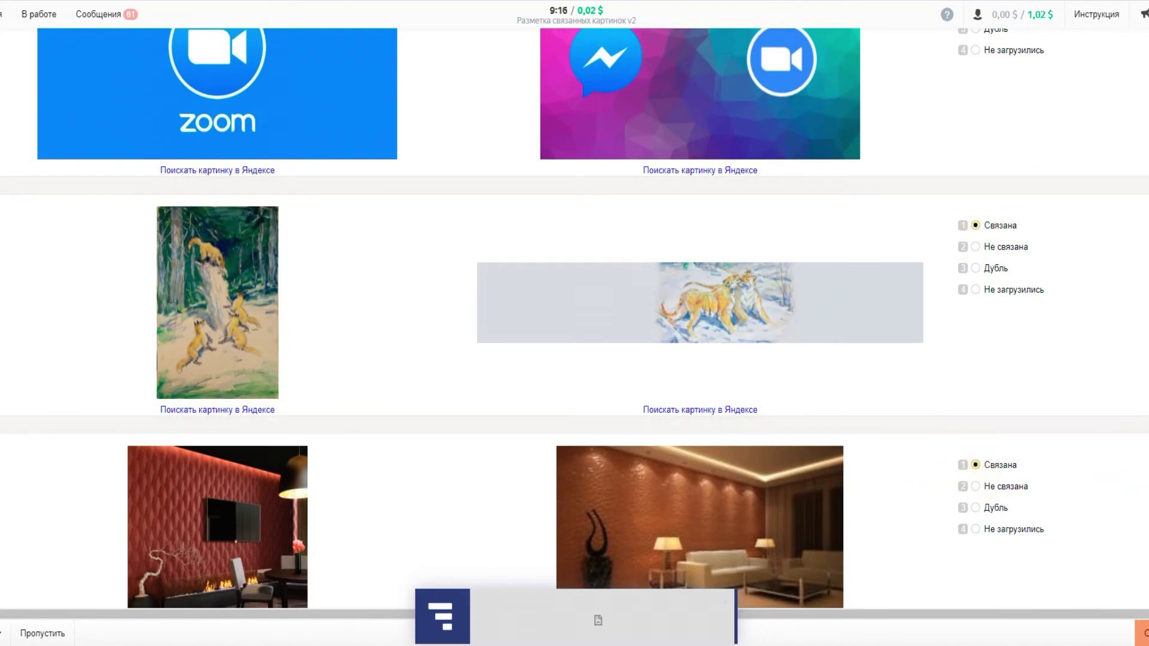
# Mark the handshake photo pair and the wooden shelf table pair as "Дубль"
pyautogui.scroll(-5, 574, 323)
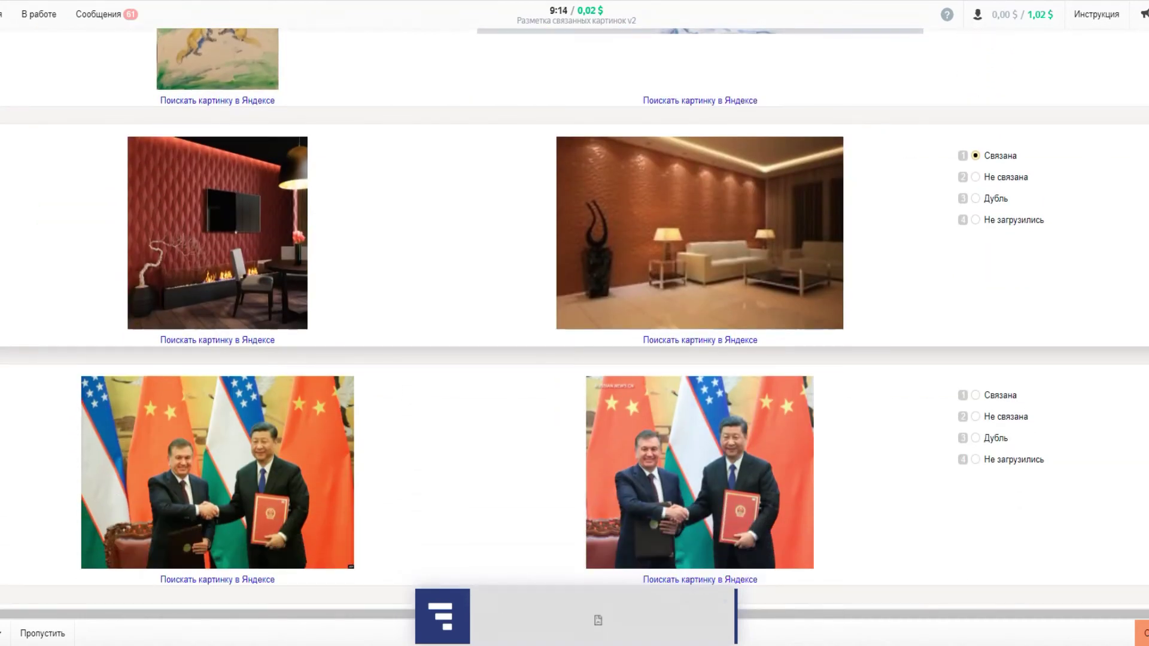
pyautogui.scroll(-3, 574, 323)
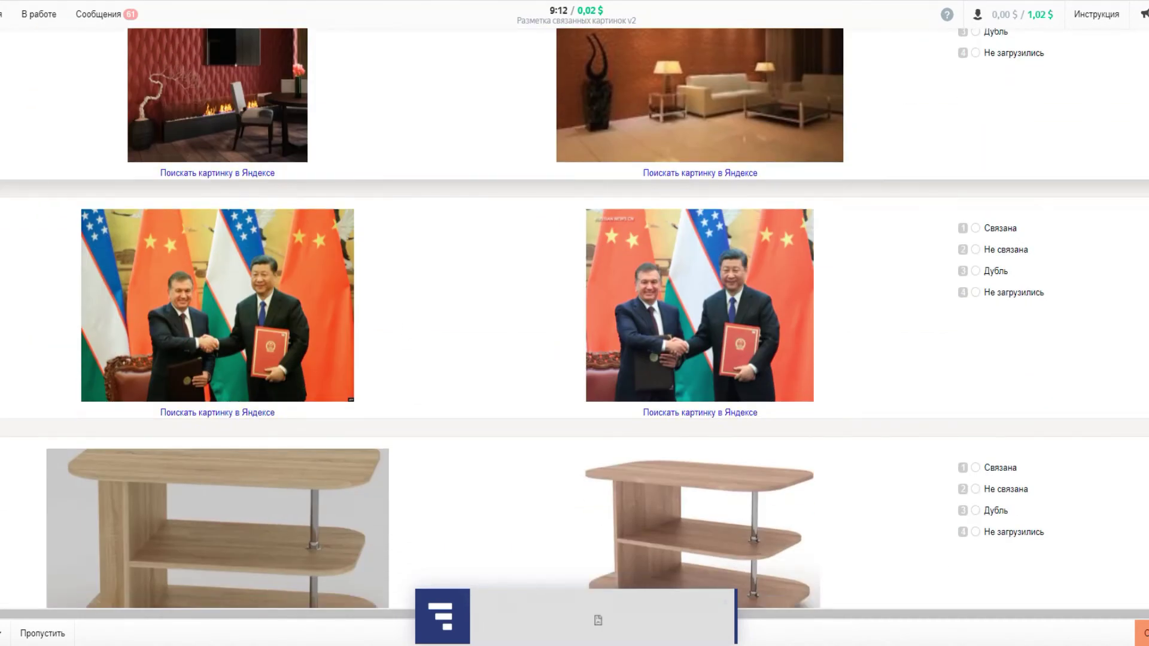
pyautogui.scroll(-1, 575, 323)
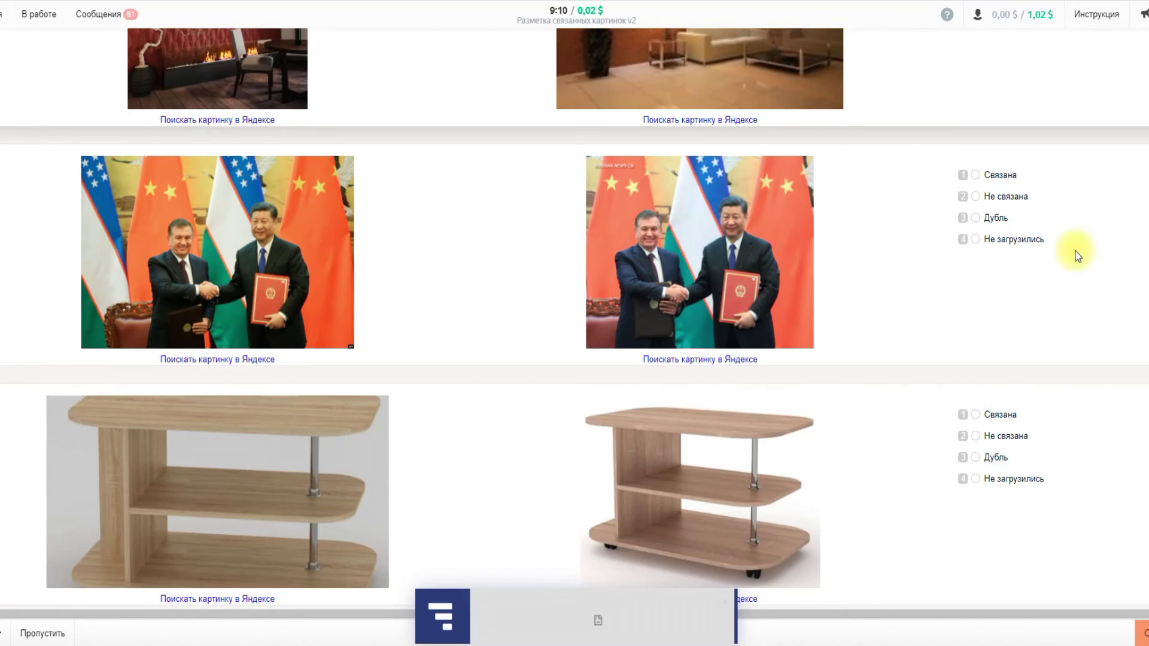
pyautogui.click(977, 221)
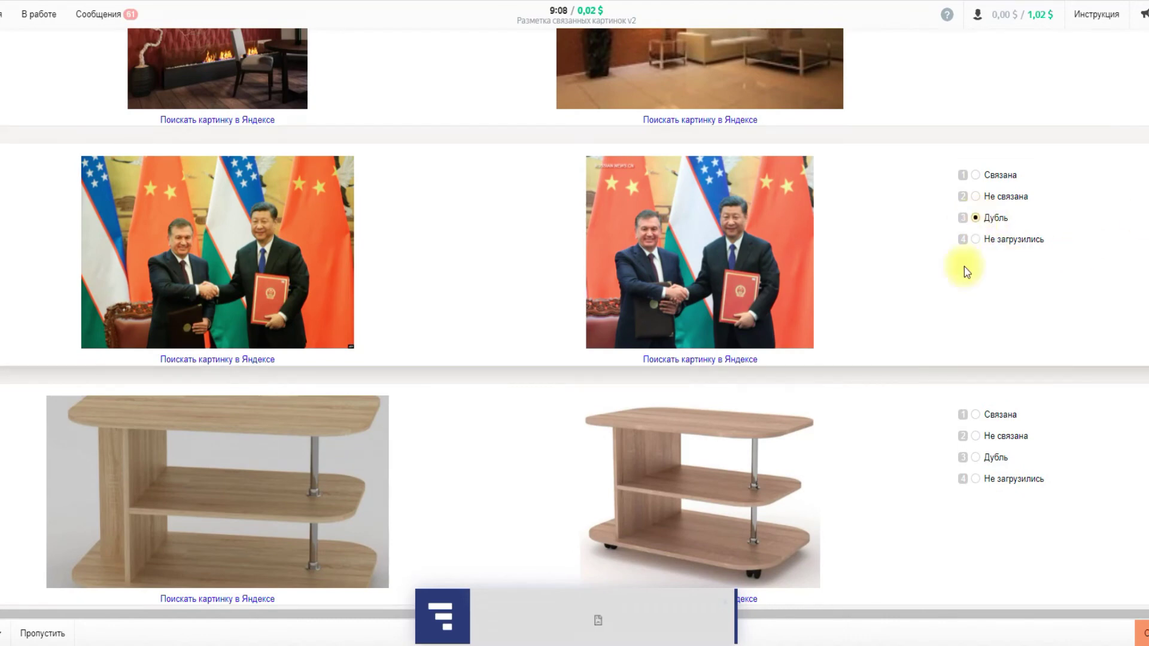
pyautogui.click(975, 460)
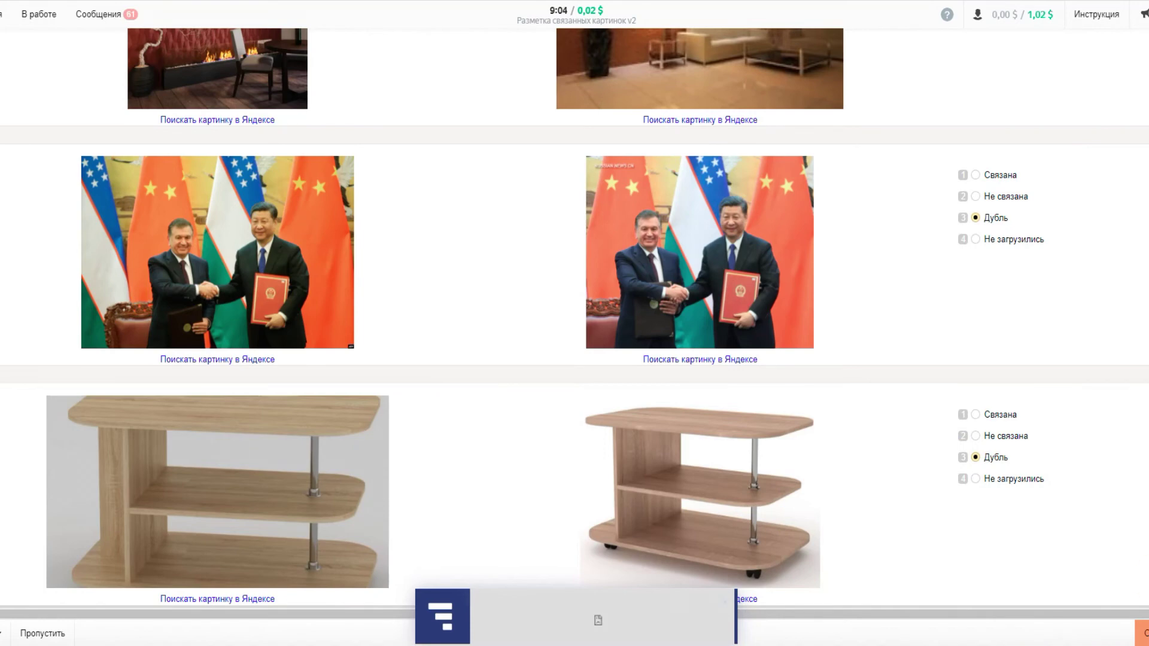
# Return to the task list from the completed image-pair task
pyautogui.scroll(-3, 575, 318)
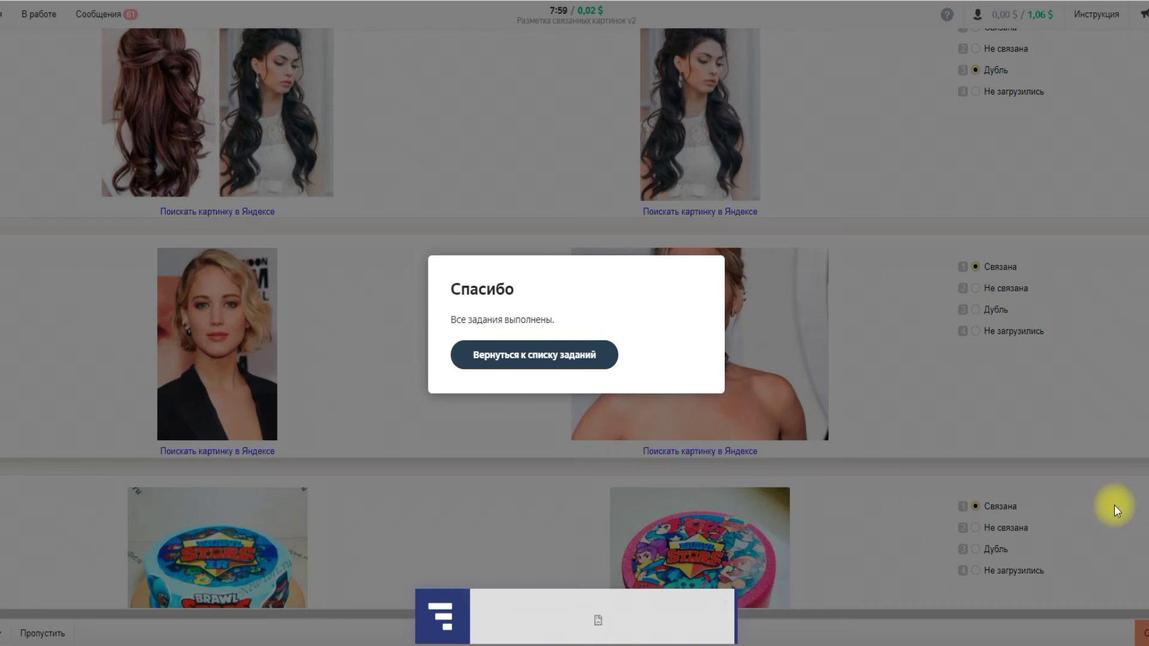
pyautogui.click(539, 356)
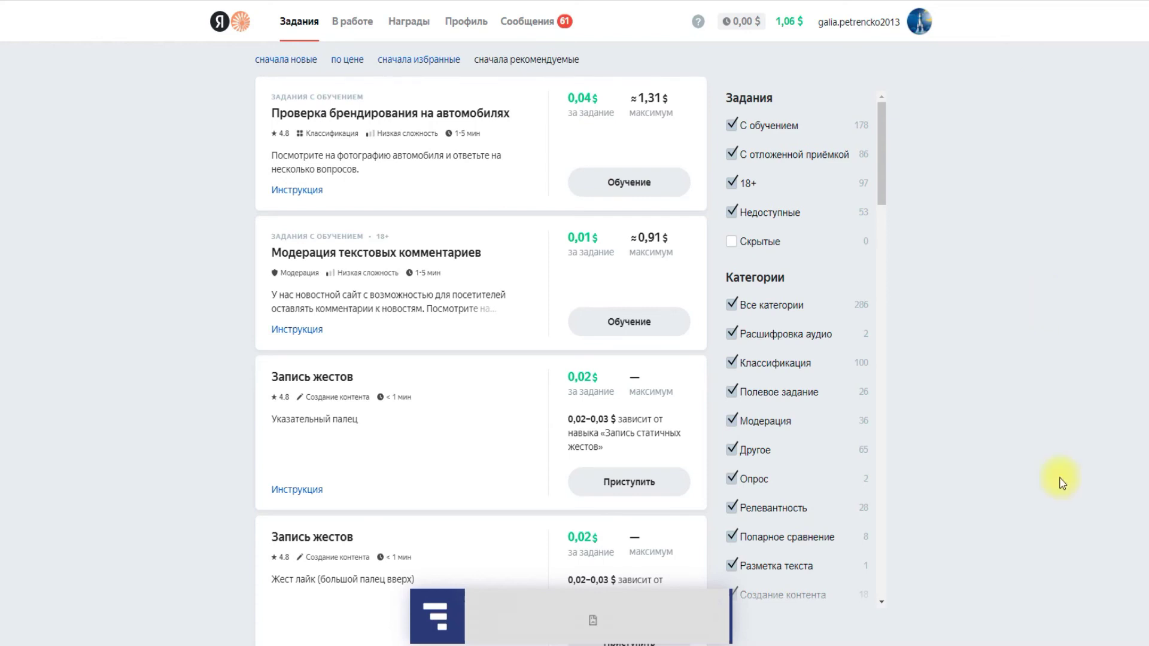
# Review the available tasks in the list, checking their categories, difficulty and payment per task
pyautogui.scroll(-8, 977, 439)
pyautogui.scroll(-5, 983, 426)
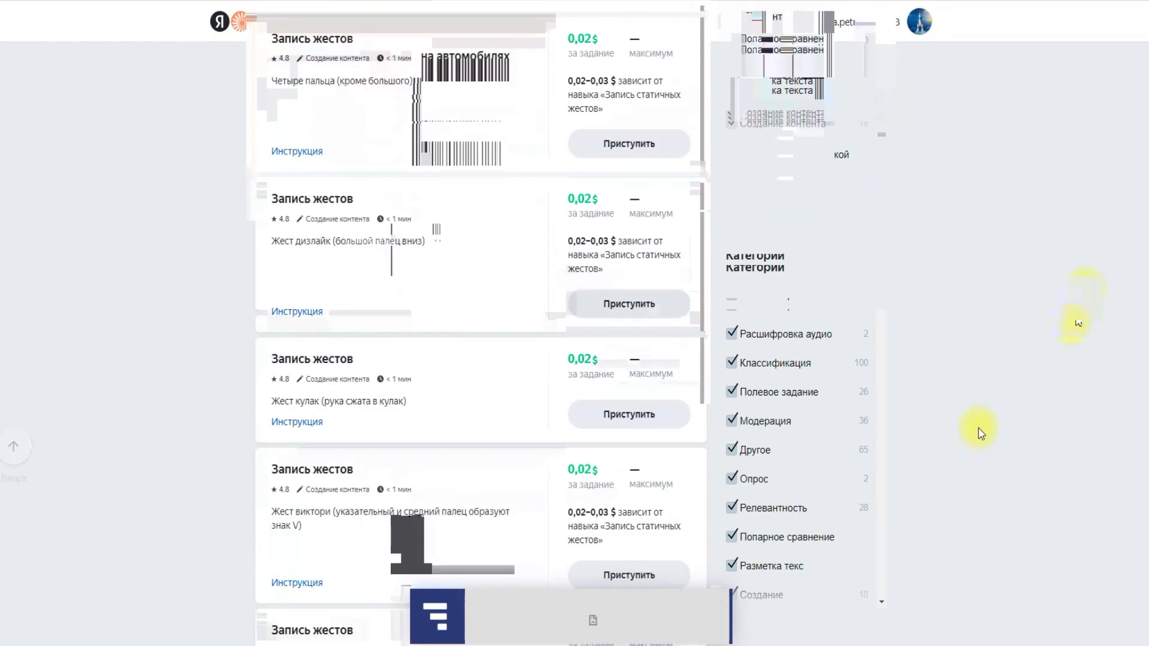
pyautogui.scroll(-13, 1026, 405)
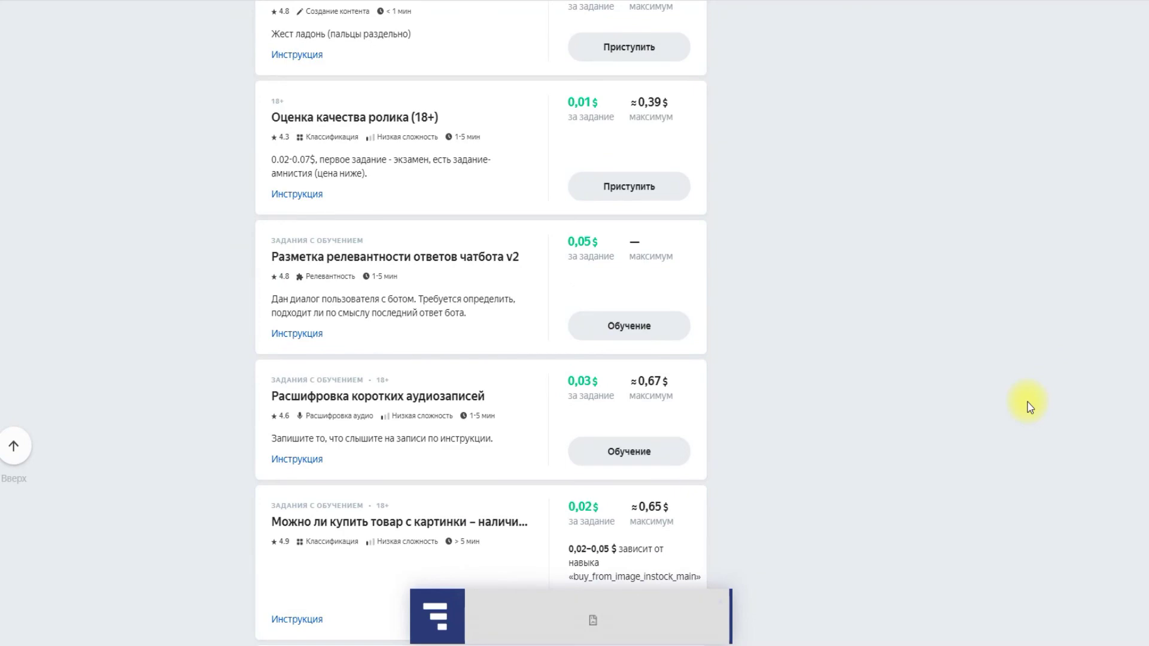
pyautogui.scroll(-6, 1030, 407)
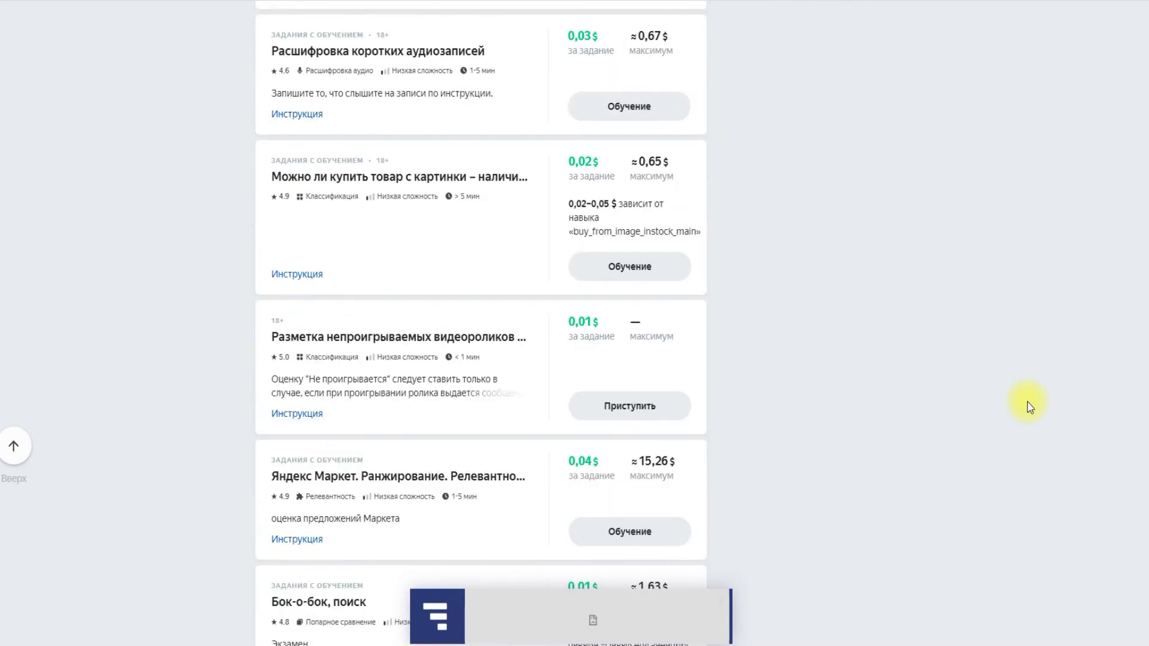
pyautogui.scroll(-5, 1030, 407)
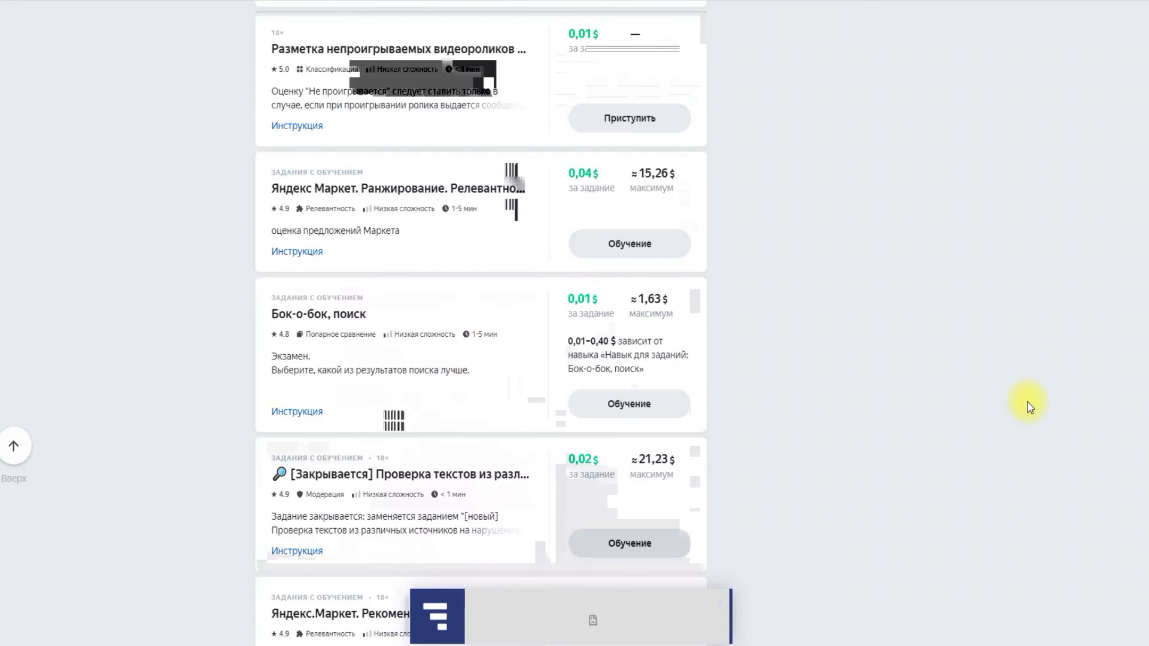
pyautogui.scroll(1, 1029, 407)
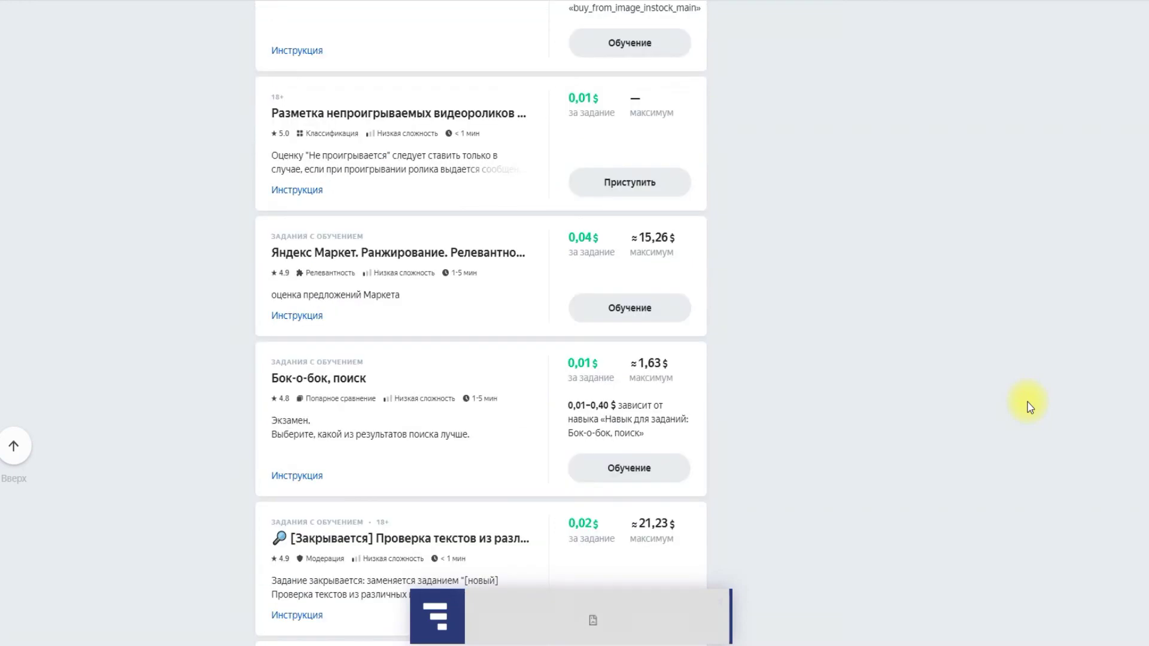
pyautogui.scroll(5, 1030, 407)
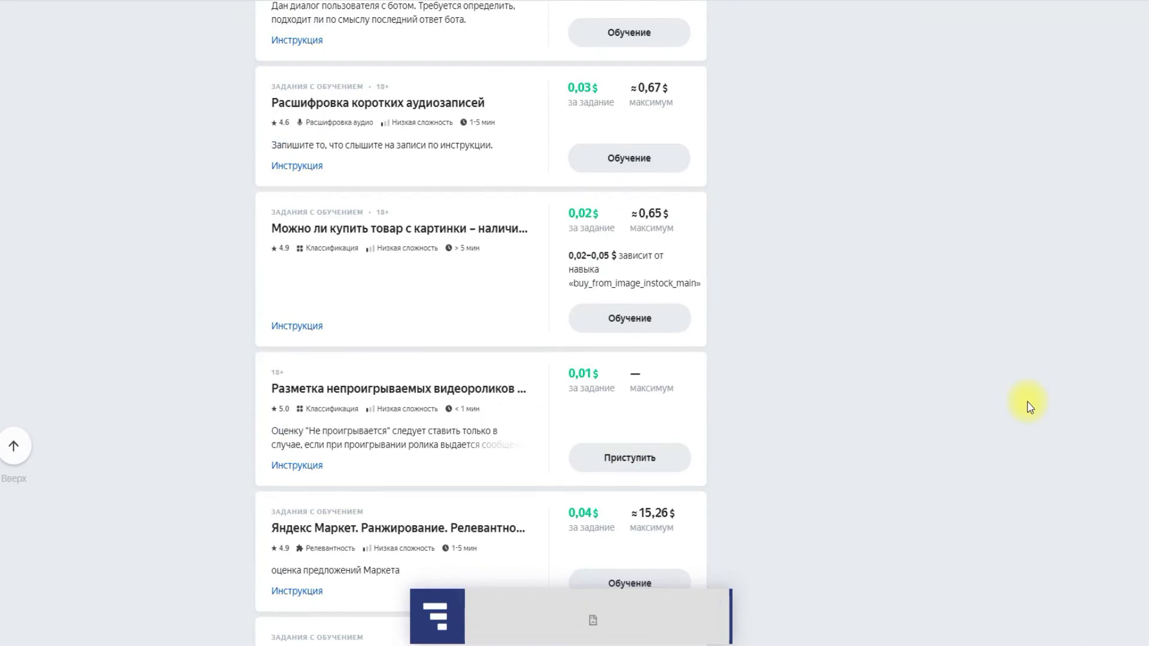
pyautogui.scroll(10, 1030, 407)
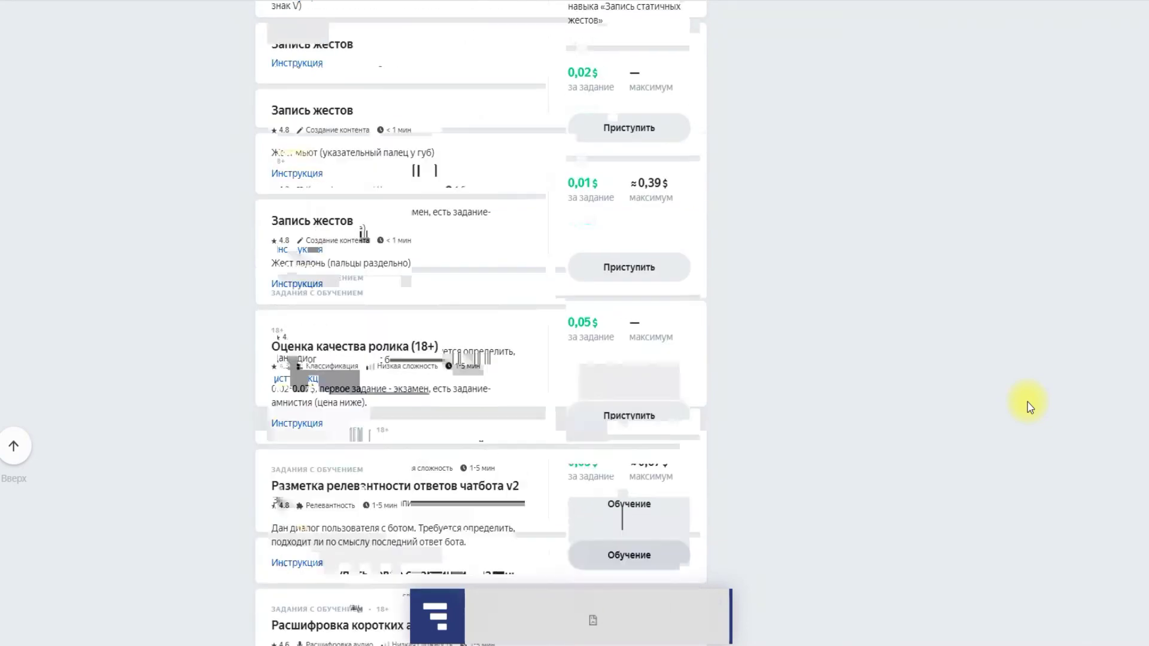
pyautogui.scroll(5, 1028, 405)
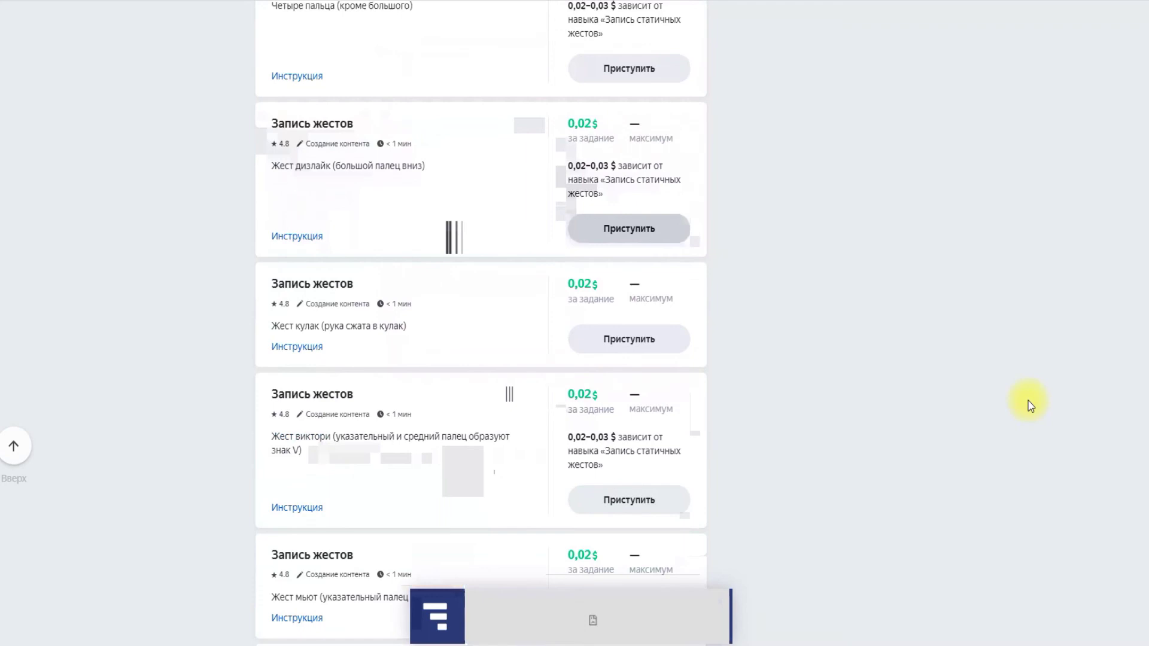
pyautogui.scroll(10, 1029, 405)
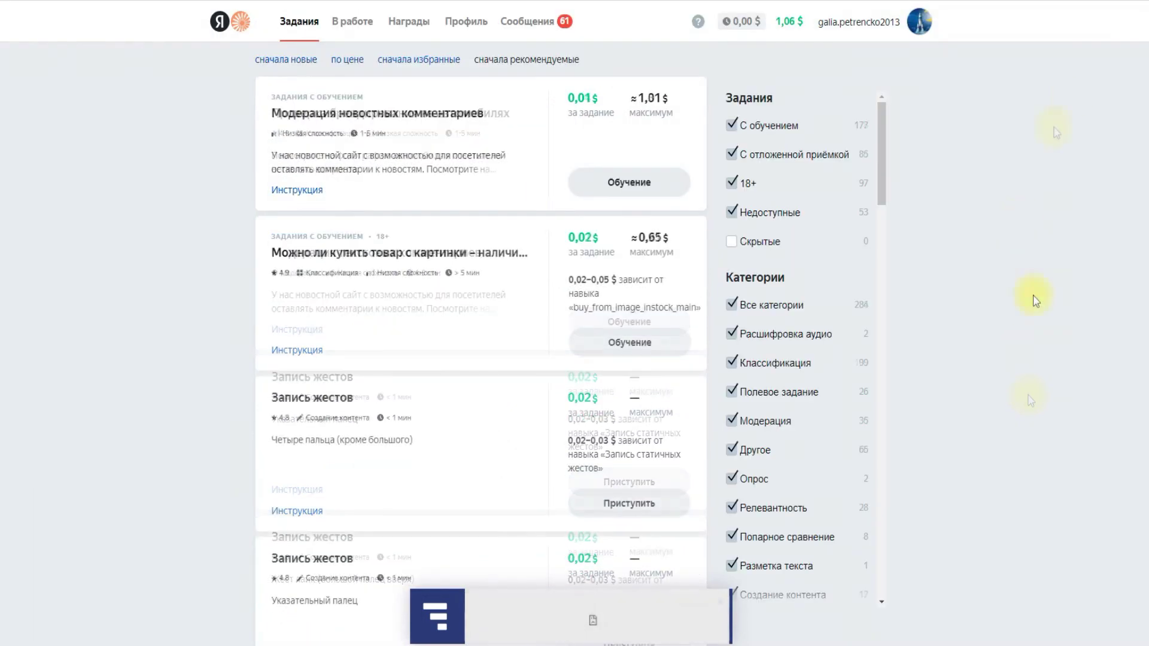